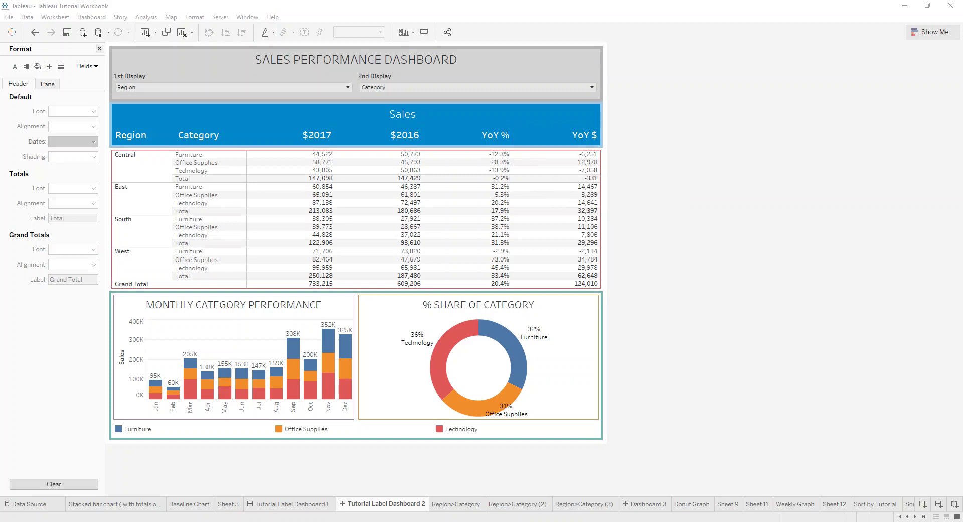
- Close the Format pane and select the vertical container that holds the dashboard title
left_click(99, 48)
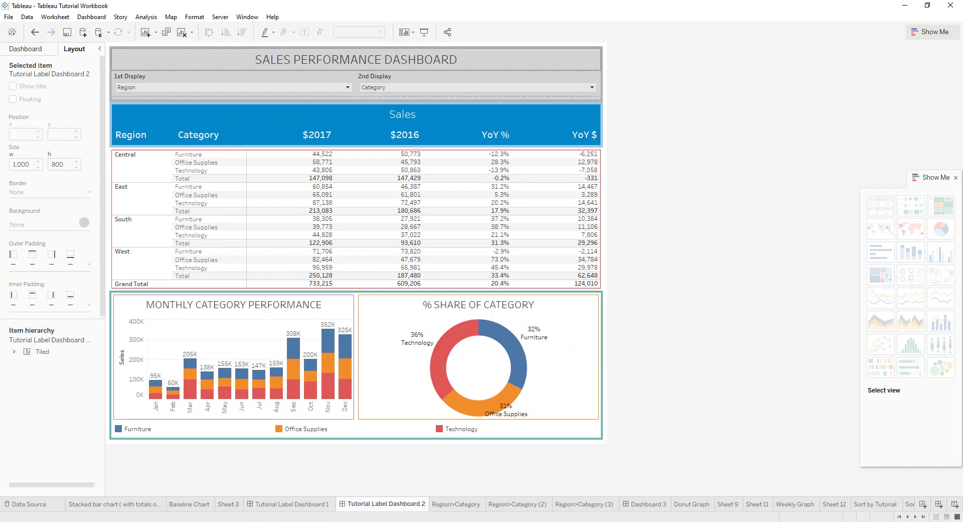
left_click(356, 59)
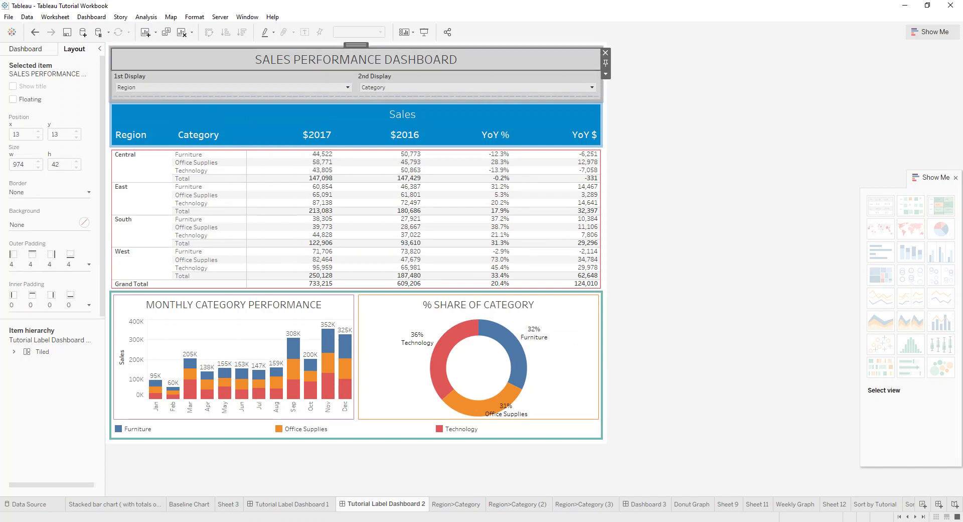
right_click(360, 46)
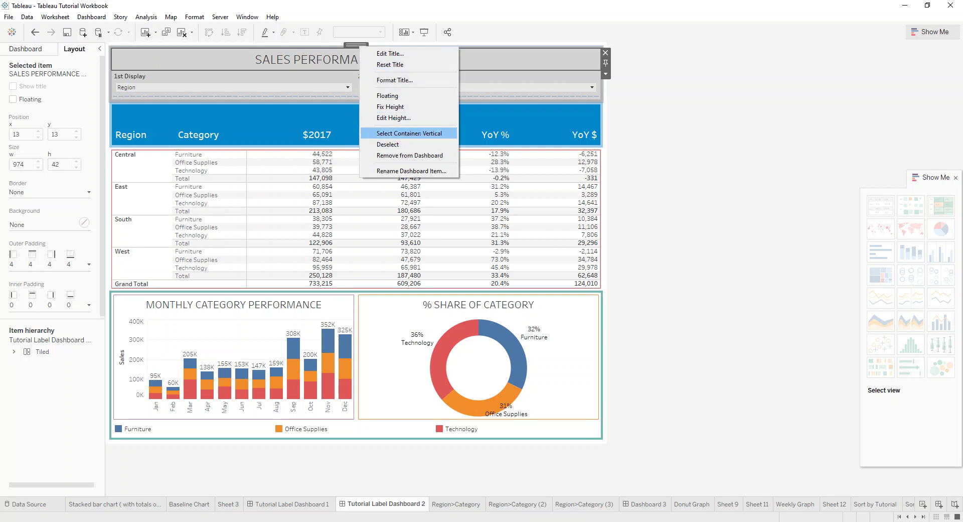
left_click(409, 133)
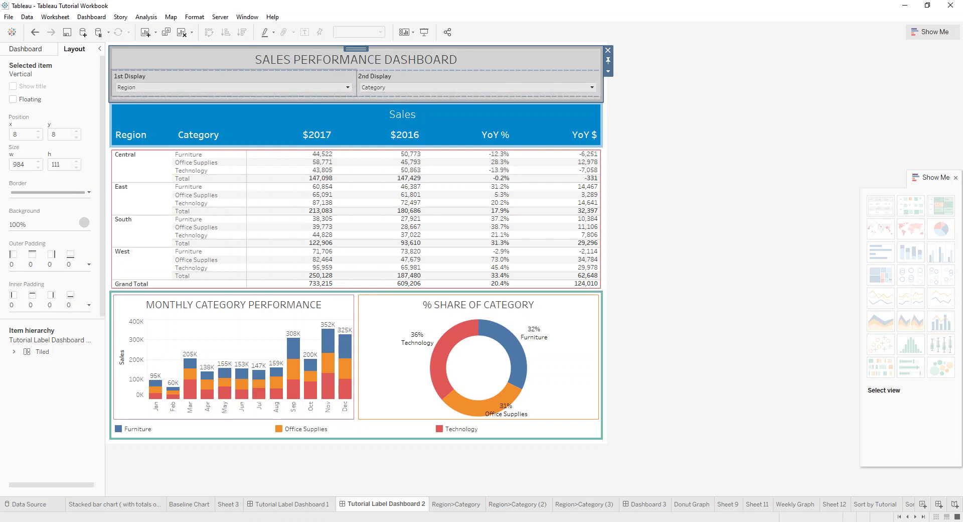
- Show the Order by and Sort by parameter controls in the horizontal container holding the 1st and 2nd Display controls
left_click(228, 76)
right_click(228, 66)
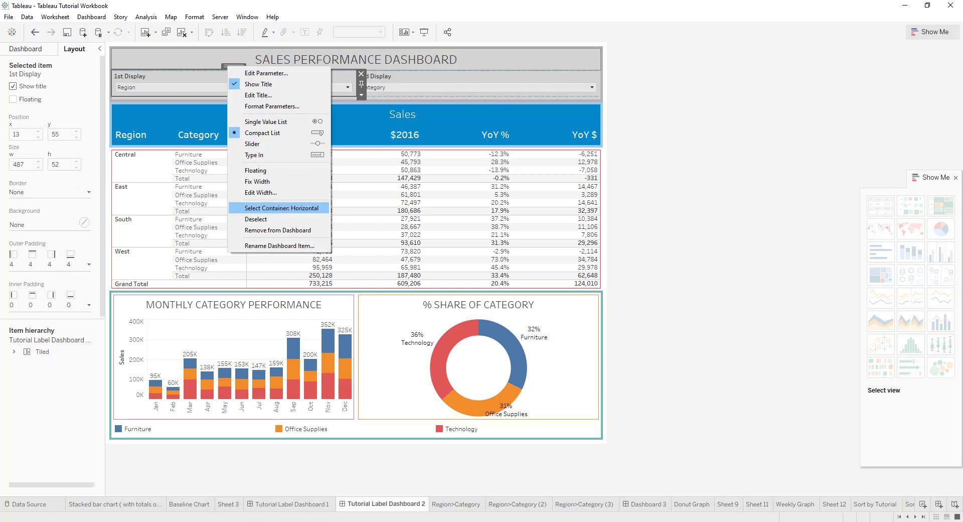
left_click(281, 208)
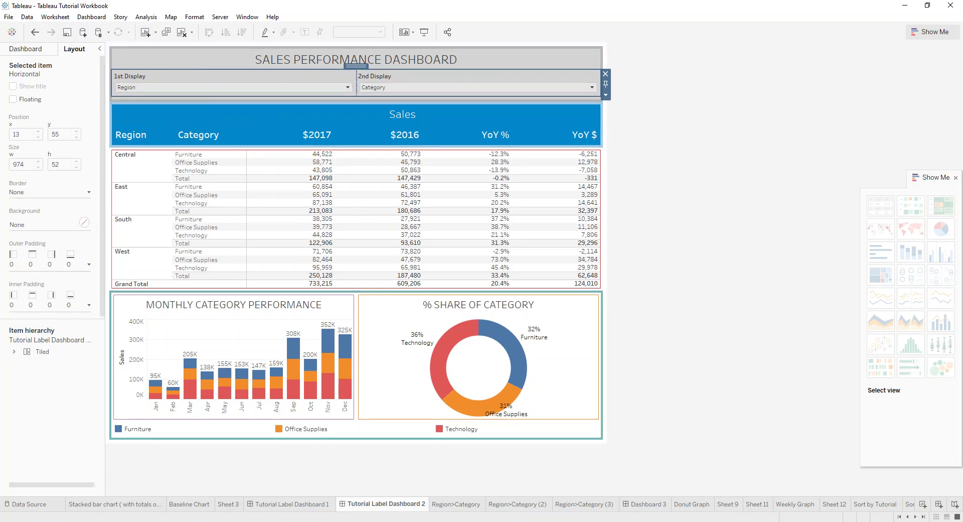
key("t")
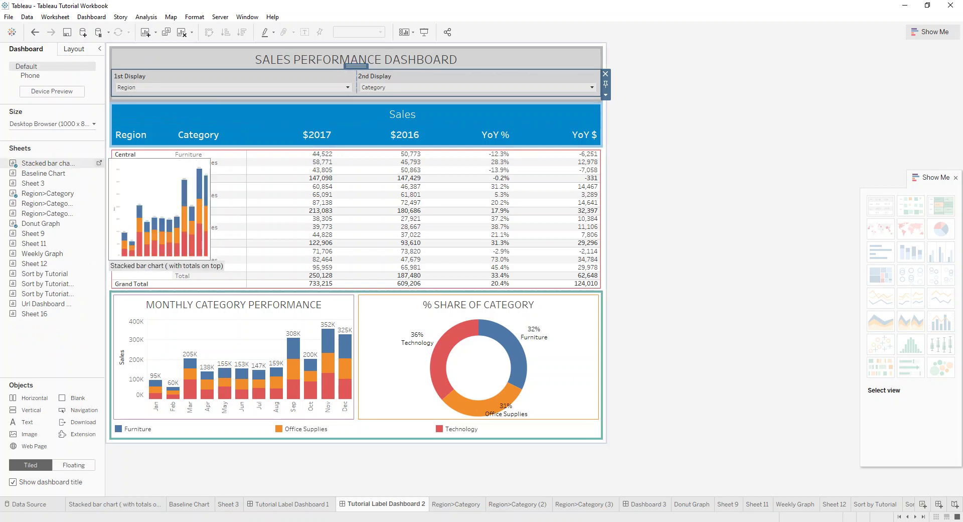
left_click(146, 17)
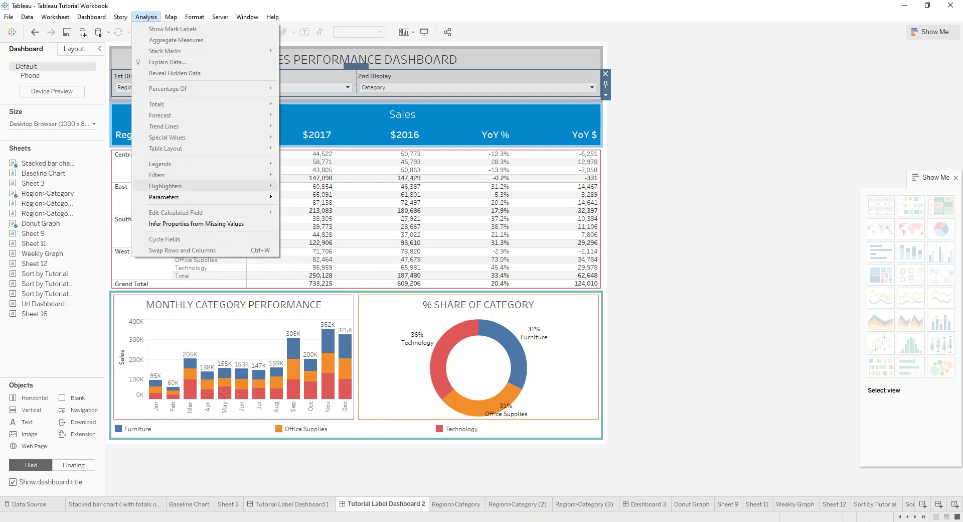
mouse_move(200, 197)
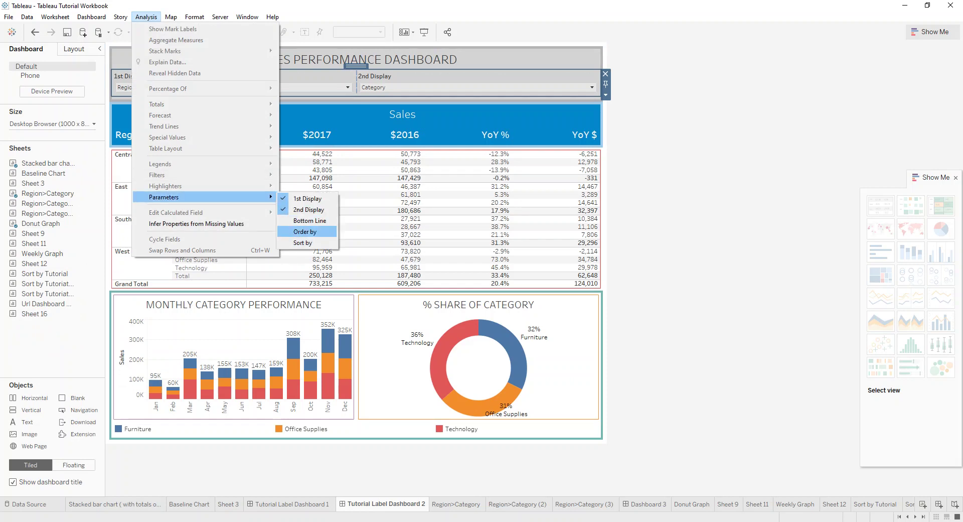
left_click(305, 231)
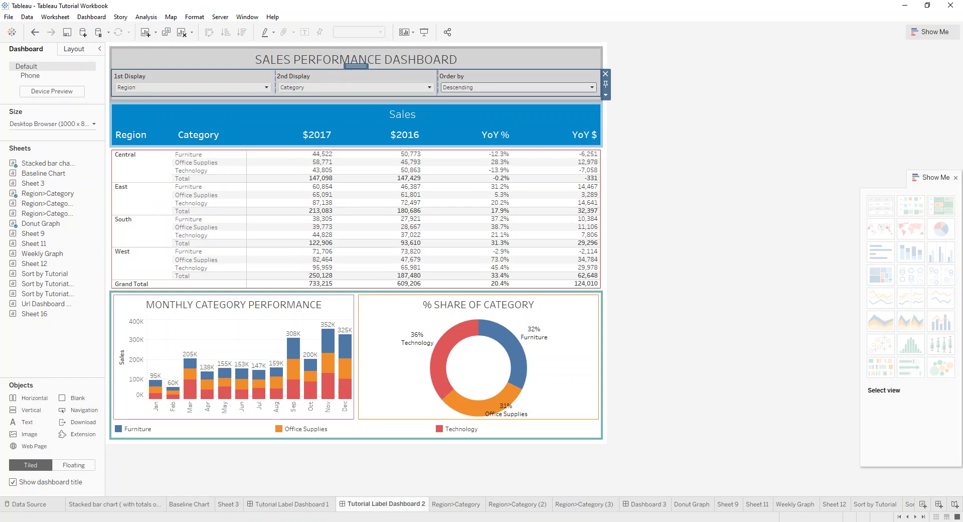
left_click(146, 17)
mouse_move(166, 196)
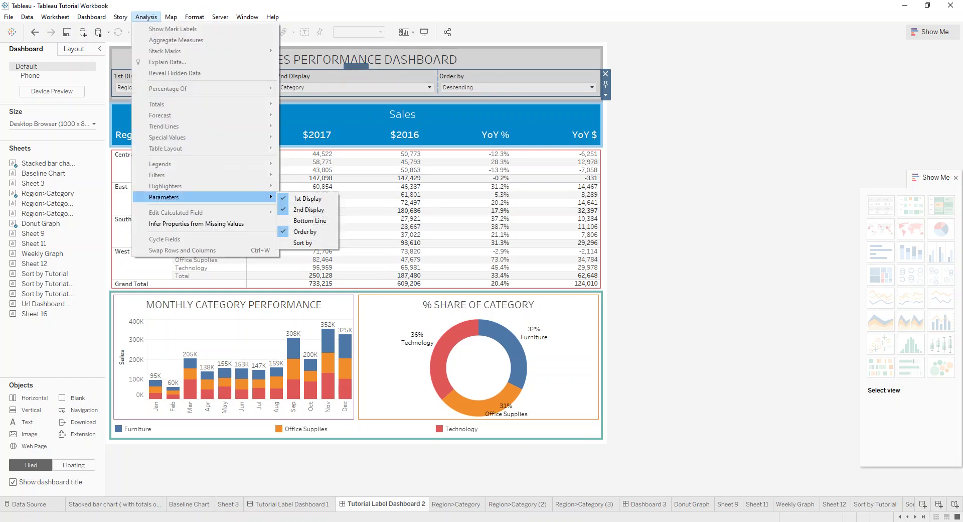
left_click(307, 231)
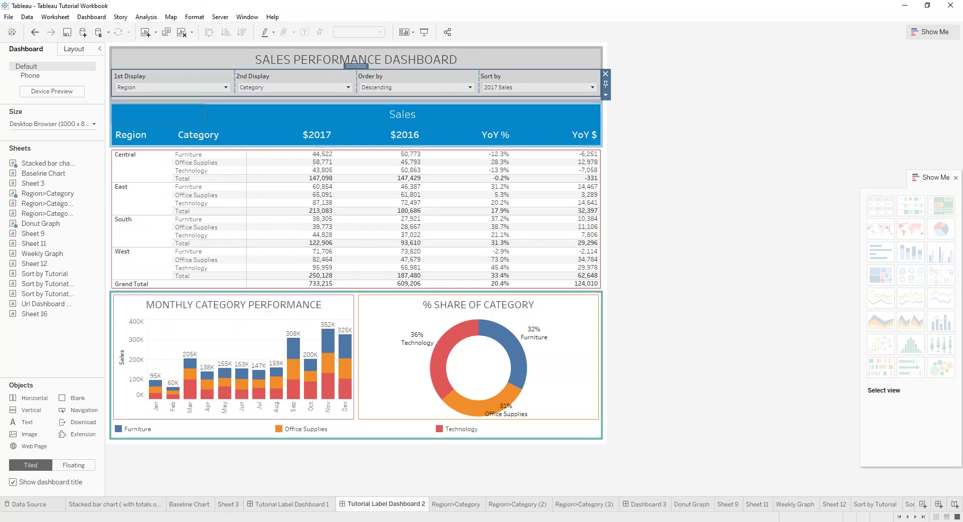
- Toggle even distribution of contents for the horizontal container holding the four parameter controls
left_click(166, 114)
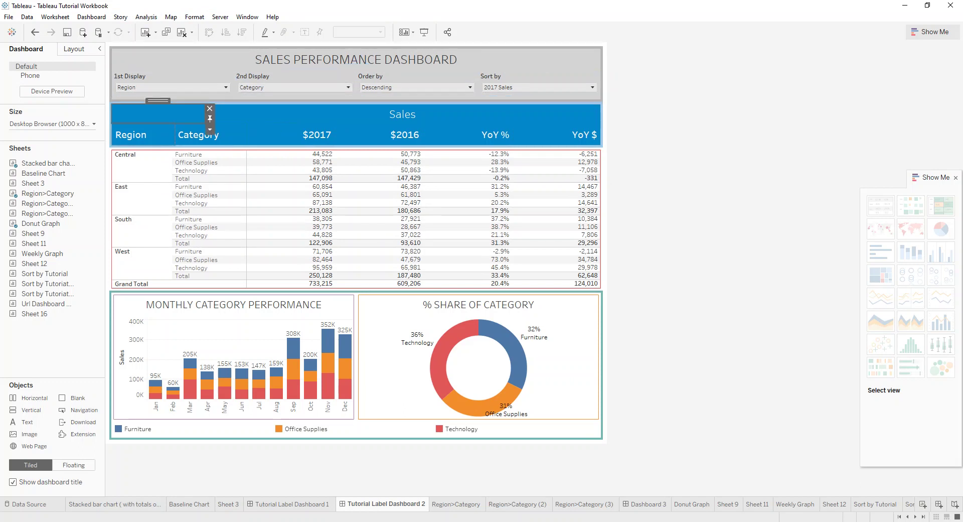
left_click(234, 83)
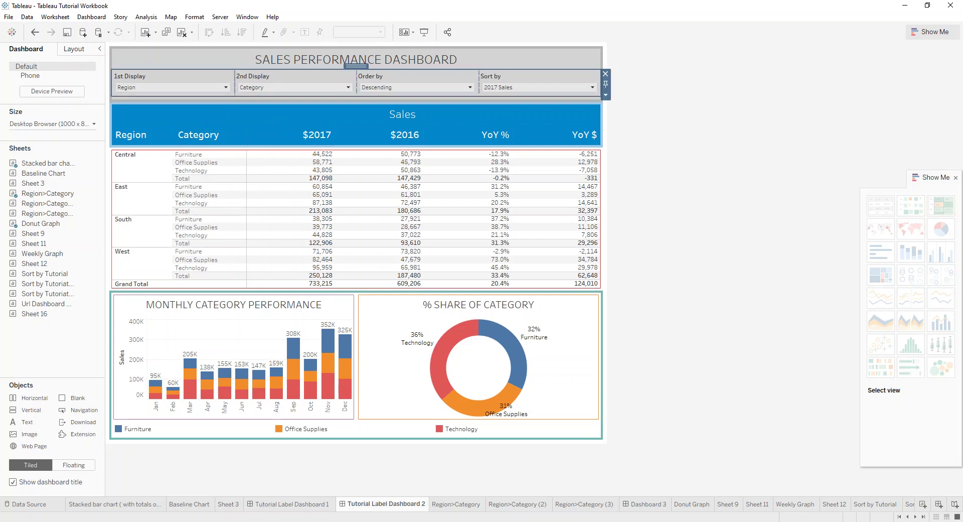
right_click(358, 68)
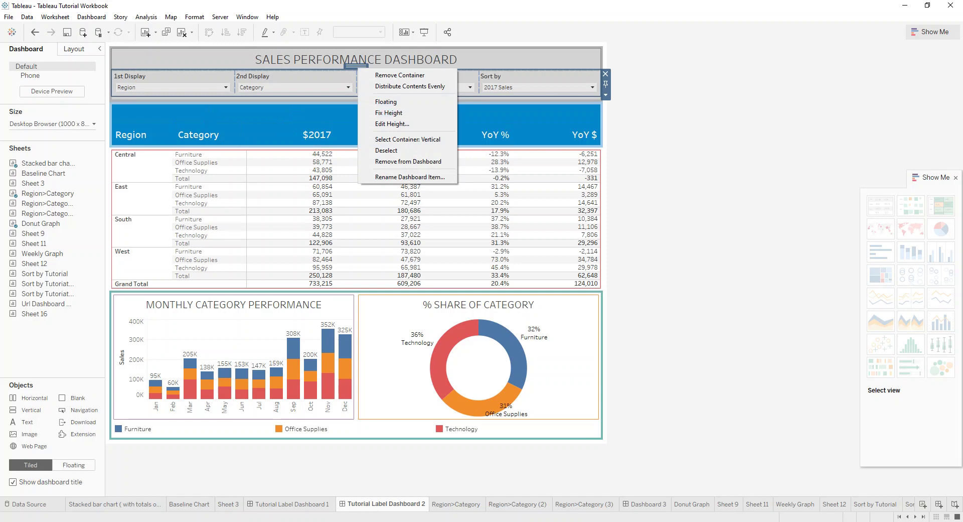
key("Escape")
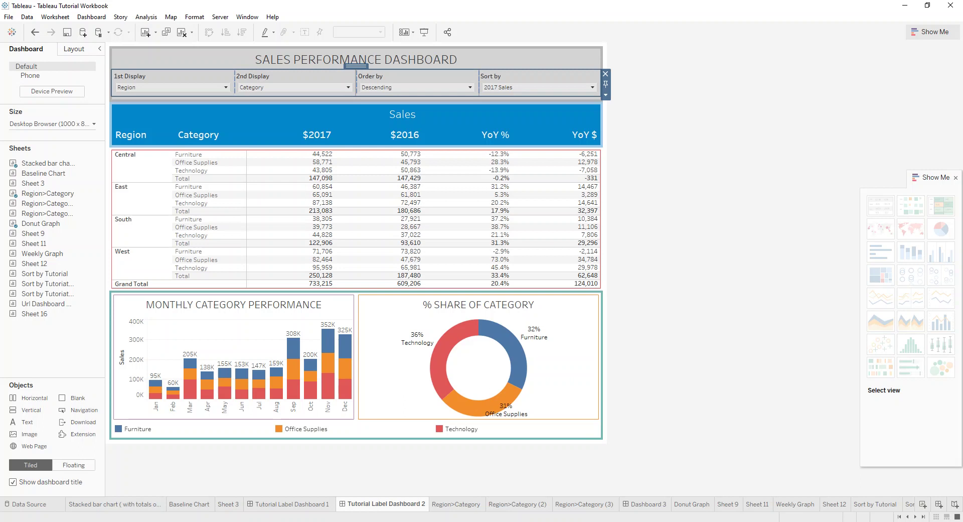
right_click(357, 68)
left_click(381, 83)
right_click(355, 70)
left_click(381, 85)
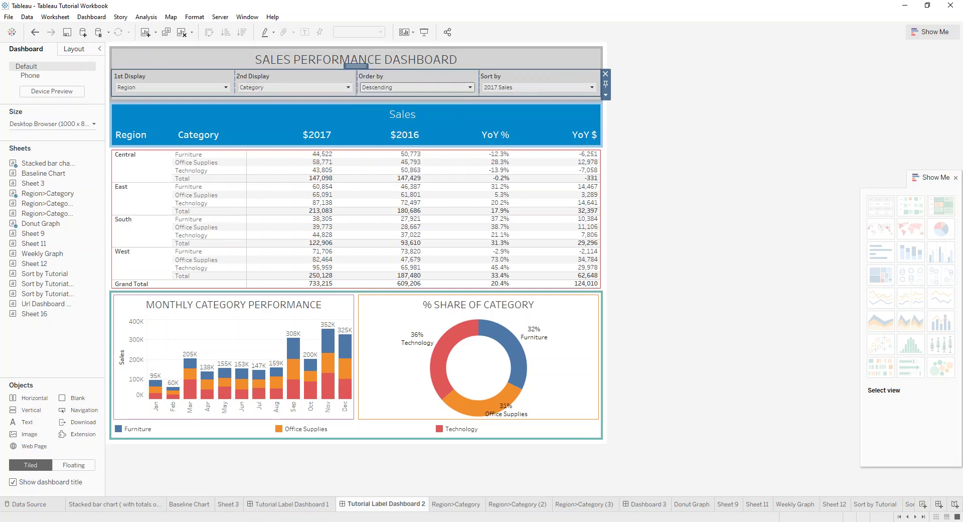
- Try a narrower width for the 1st Display control, and release its fixed width
left_click_drag(235, 83, 159, 82)
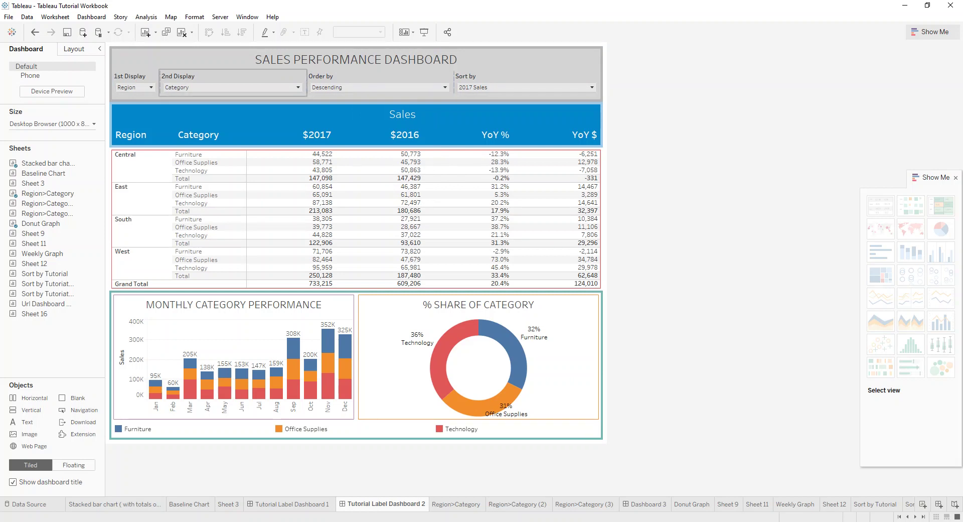
right_click(150, 77)
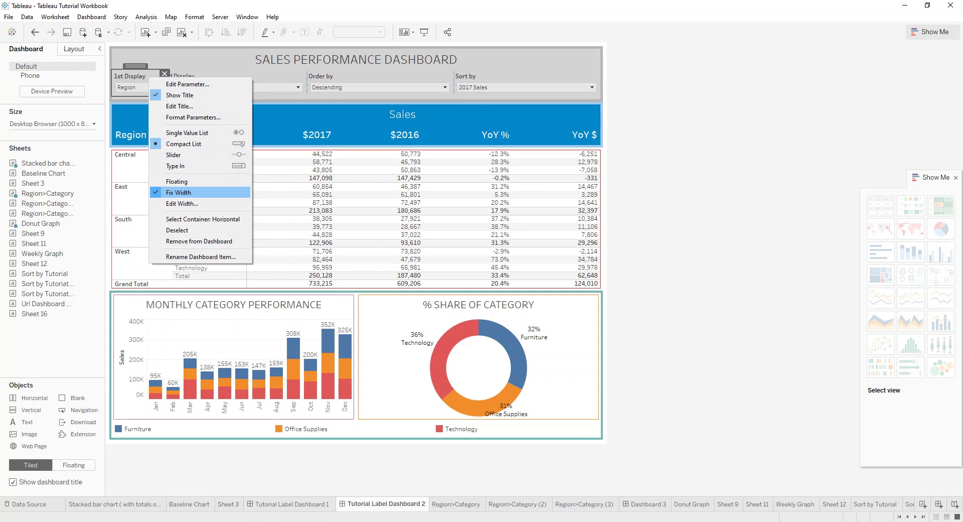
left_click(179, 193)
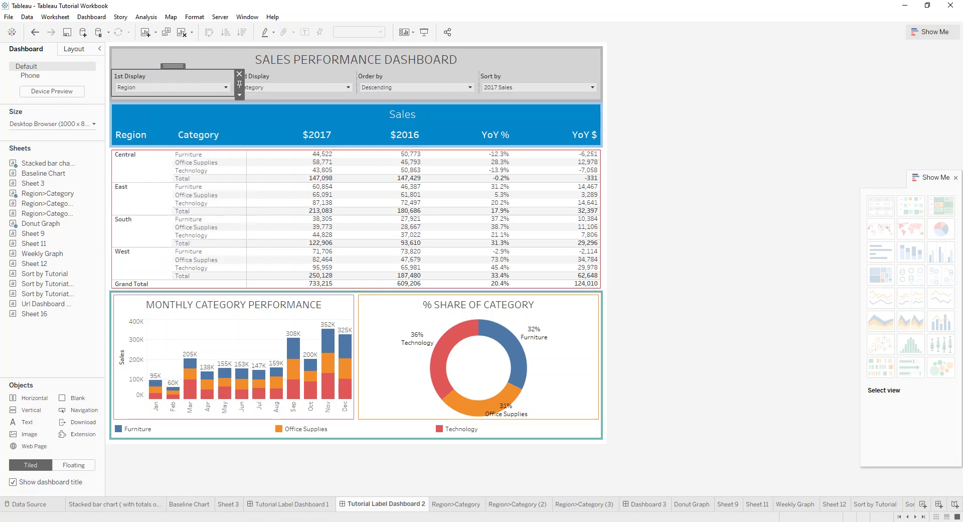
key("Escape")
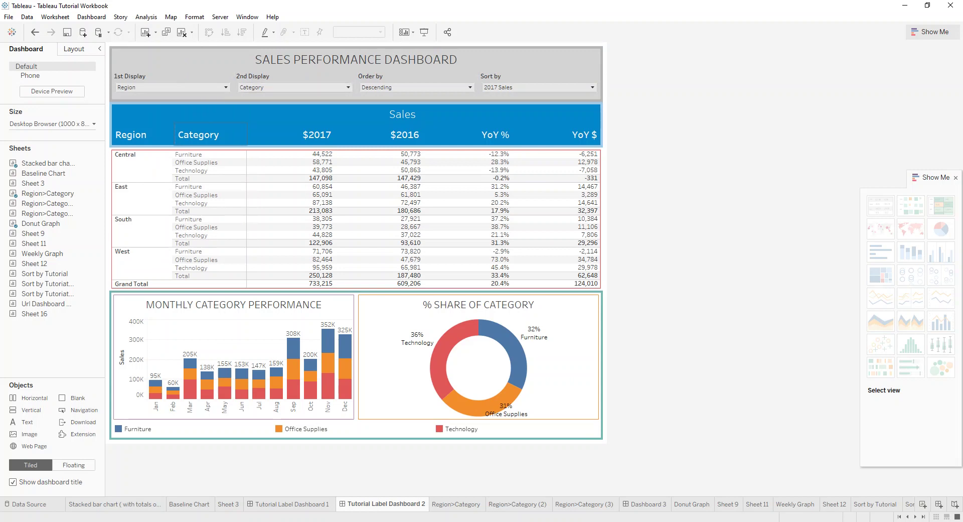
- Inspect the horizontal container of the Sales heading row, and the blank and text objects inside it
right_click(246, 111)
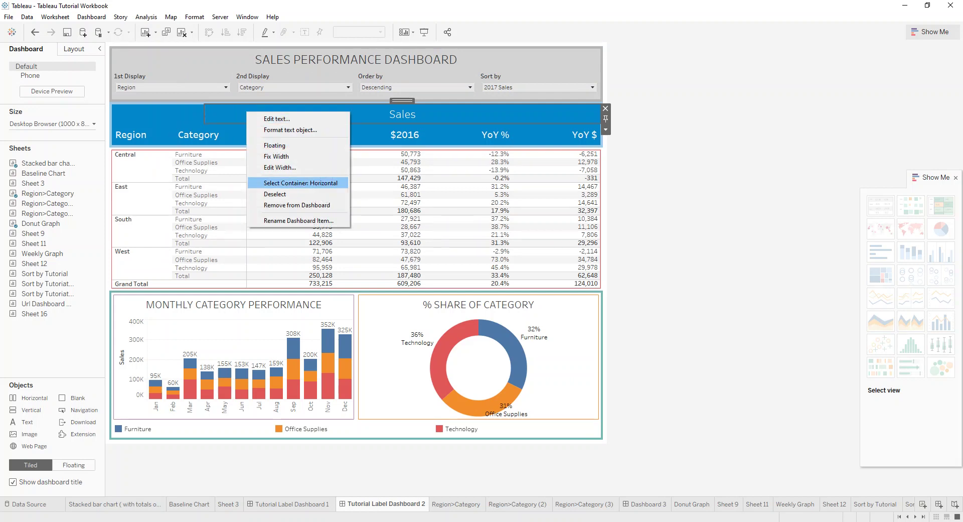
left_click(301, 182)
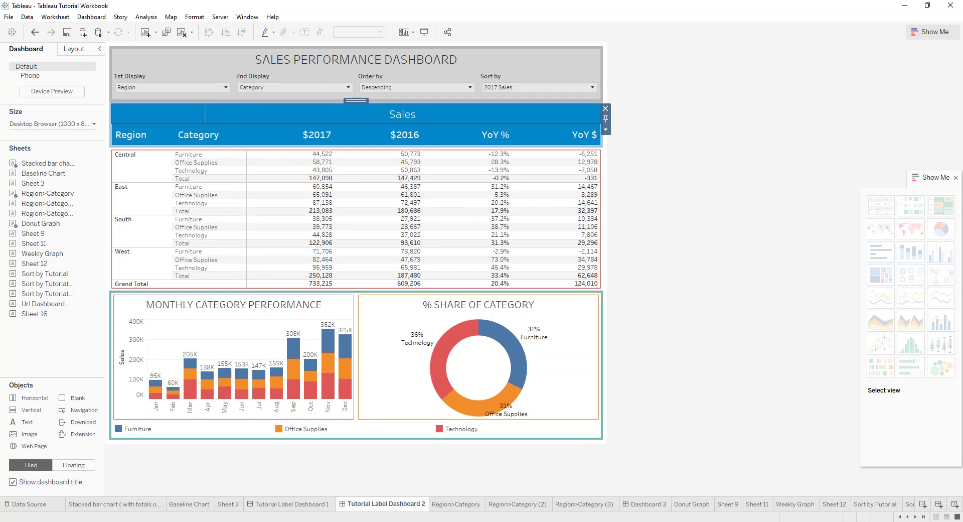
left_click(157, 114)
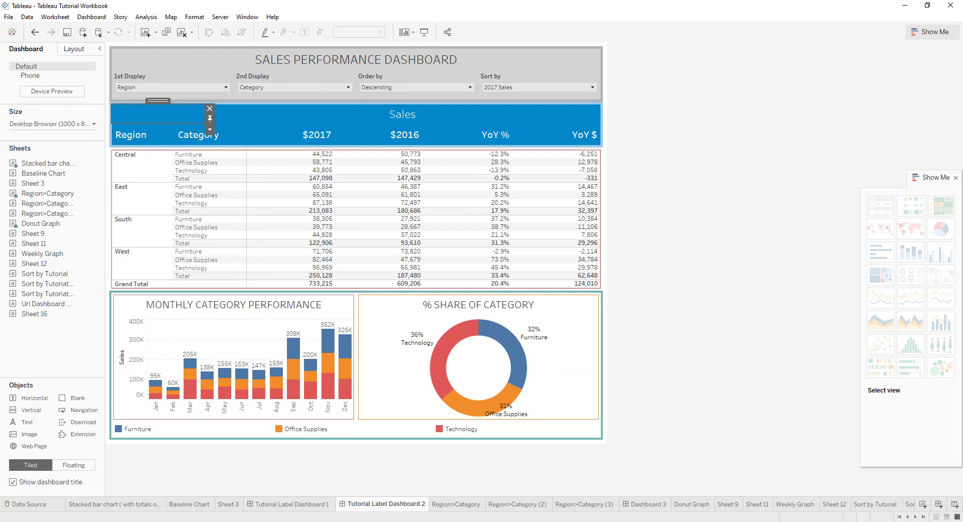
left_click(402, 113)
left_click(158, 114)
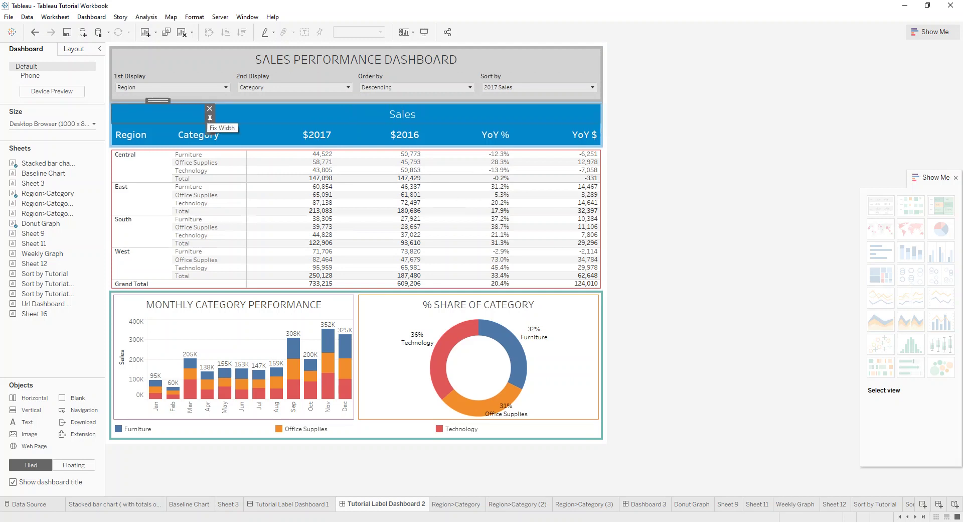
- Try removing the Sales heading row from the blue header, and undo the removal
left_click(221, 121)
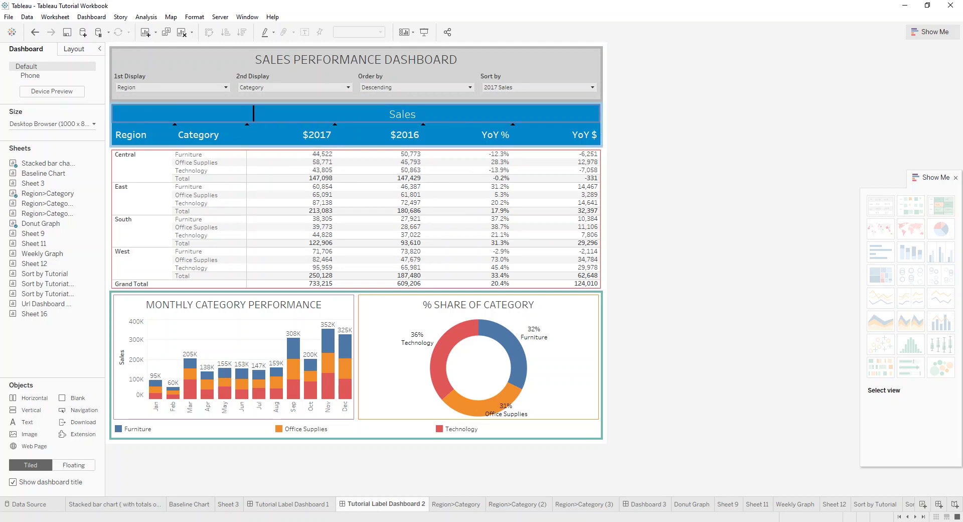
key("Delete")
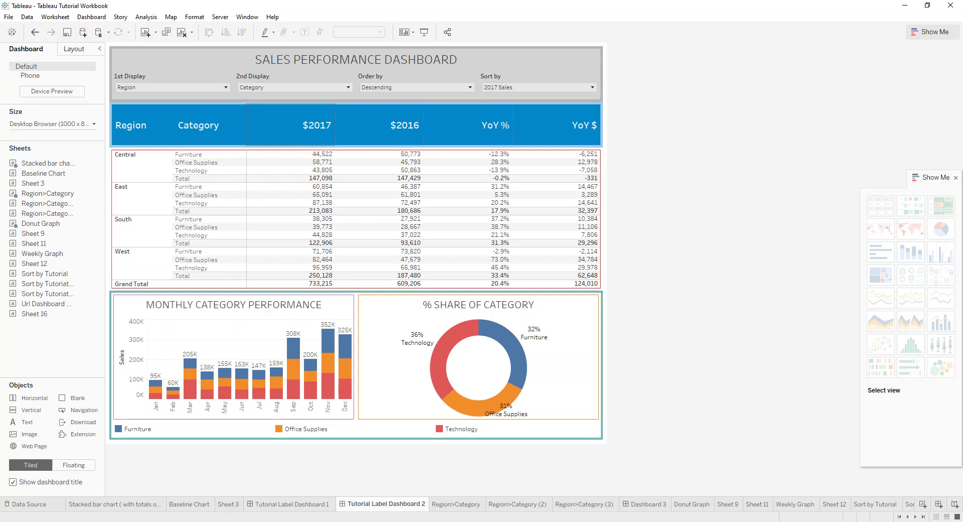
key("ctrl+z")
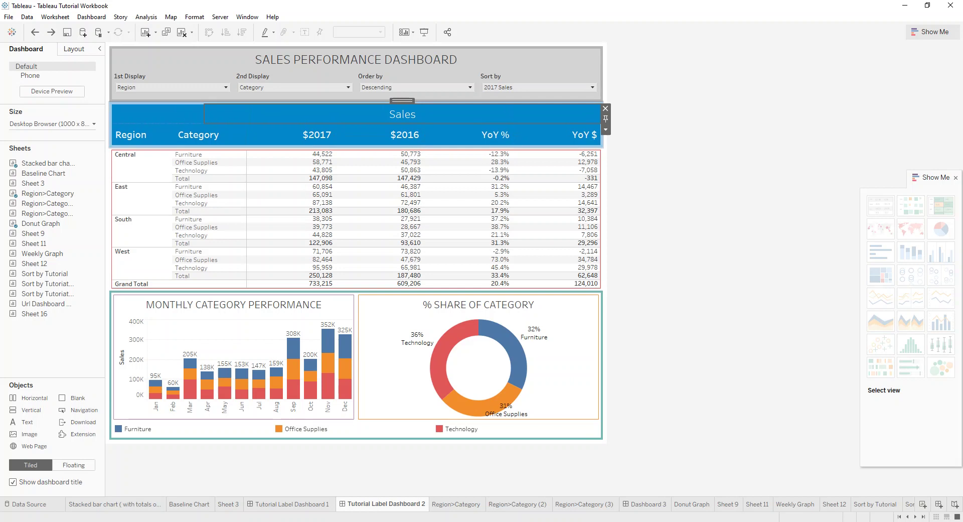
- Select the Sales heading's horizontal container, and the vertical container that encloses the whole blue header
right_click(402, 101)
left_click(455, 173)
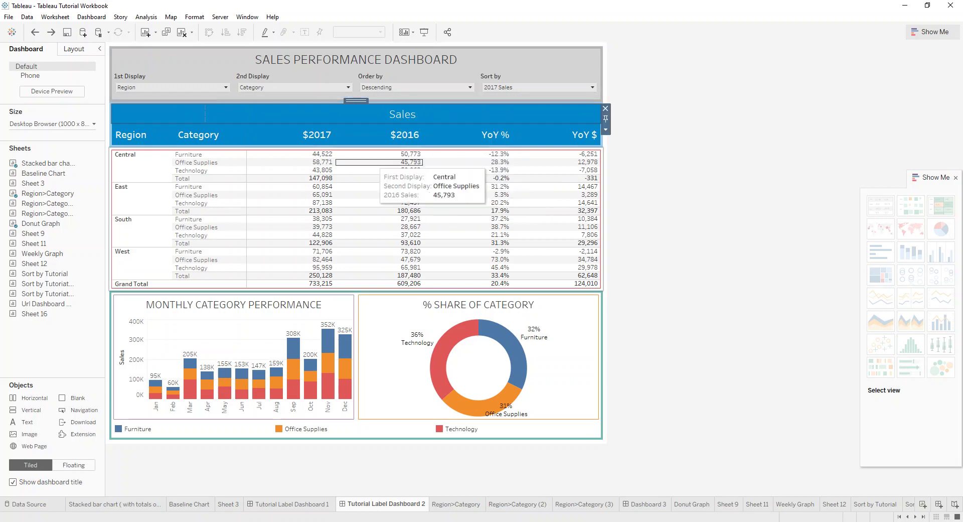
right_click(356, 100)
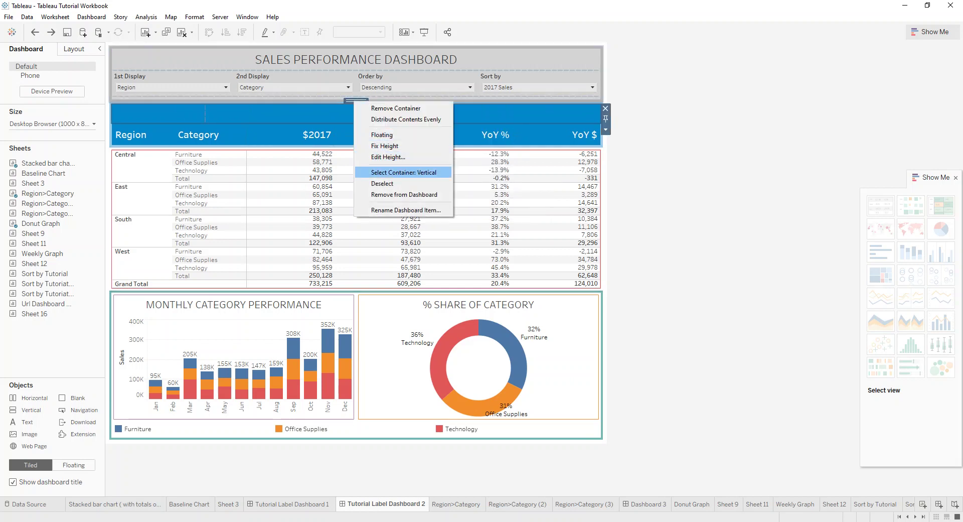
left_click(404, 172)
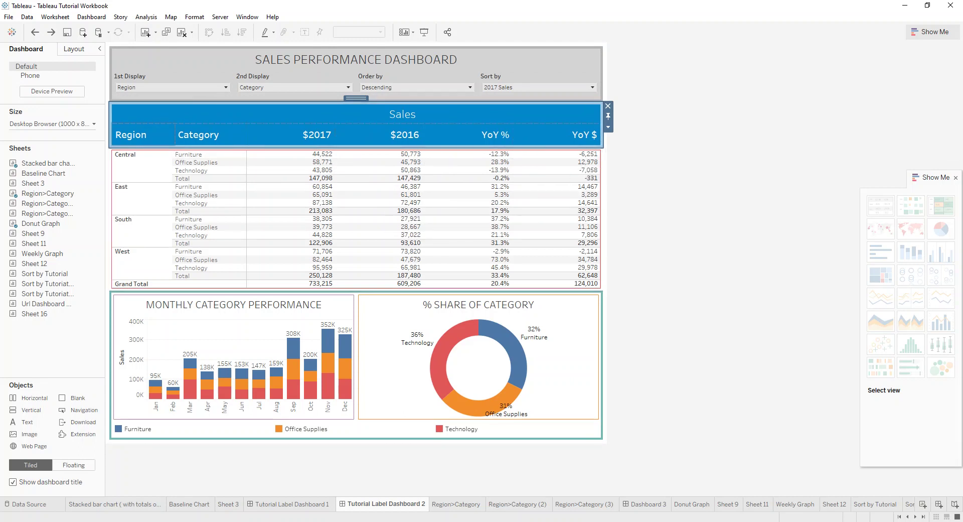
- Inspect the Region and Category header labels, and select the horizontal container they share
left_click(143, 134)
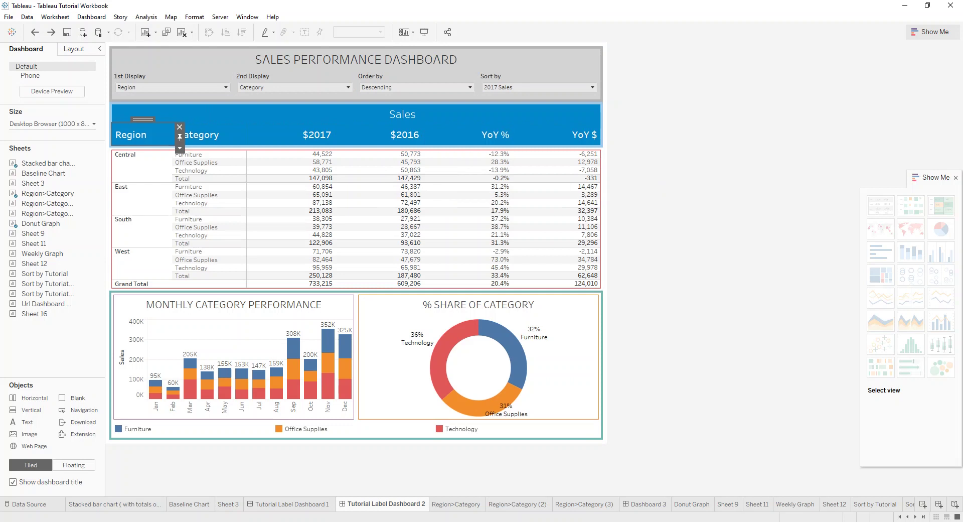
left_click(210, 134)
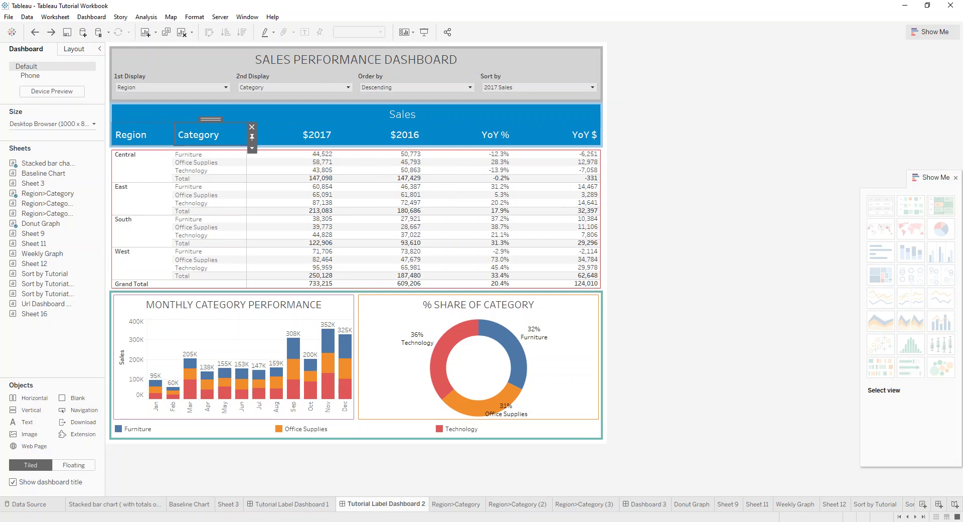
right_click(211, 119)
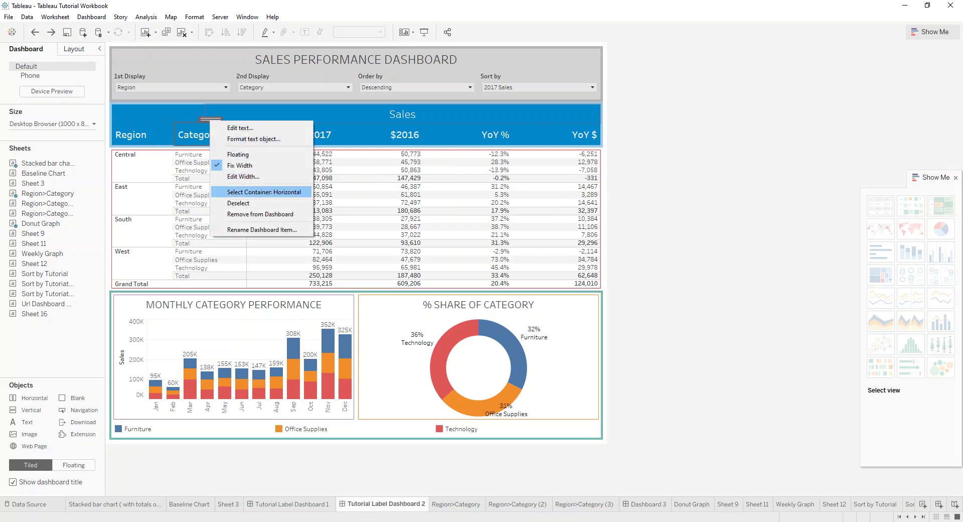
left_click(264, 192)
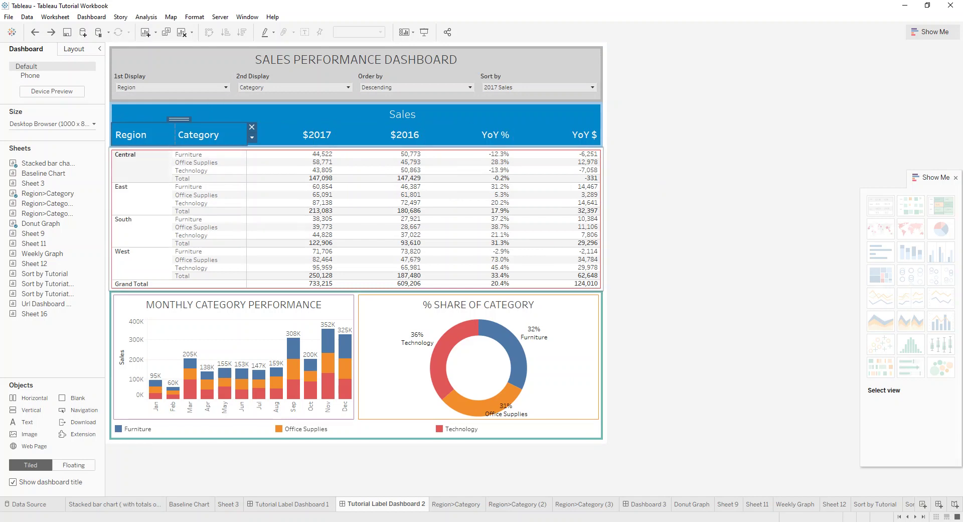
- Select the $2017 header label and the horizontal container it shares with the $2016, YoY % and YoY $ labels
left_click(296, 134)
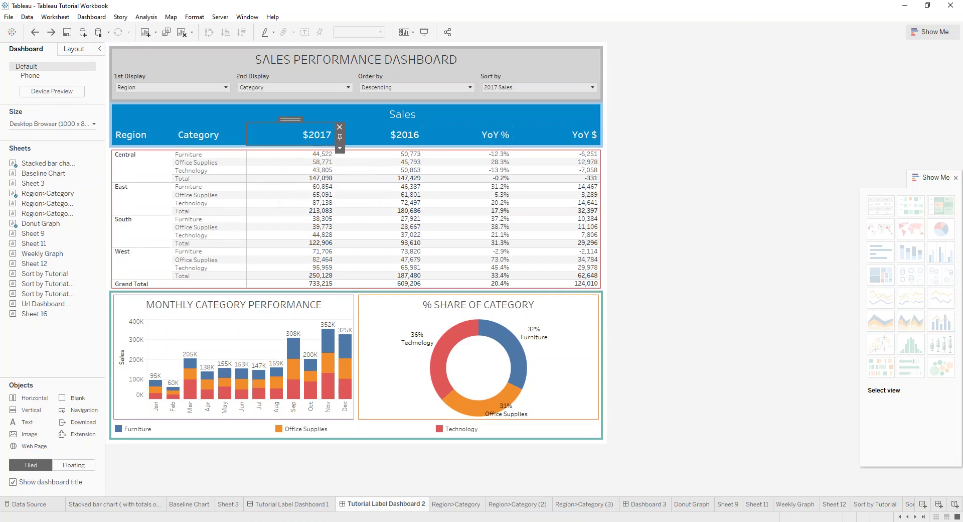
right_click(290, 119)
left_click(321, 163)
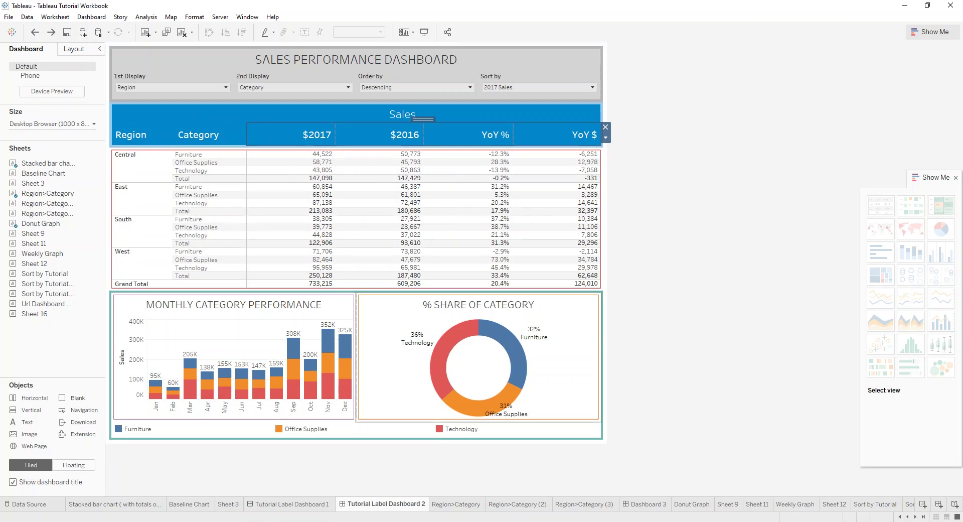
- Remove the Monthly Category Performance chart, and place its Stacked bar chart sheet back beside the % Share of Category donut
left_click(562, 357)
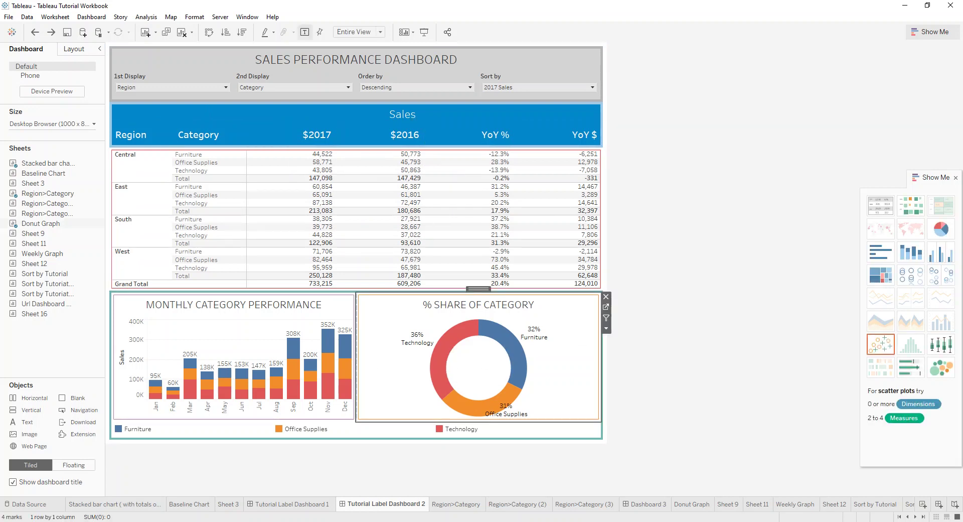
left_click(233, 335)
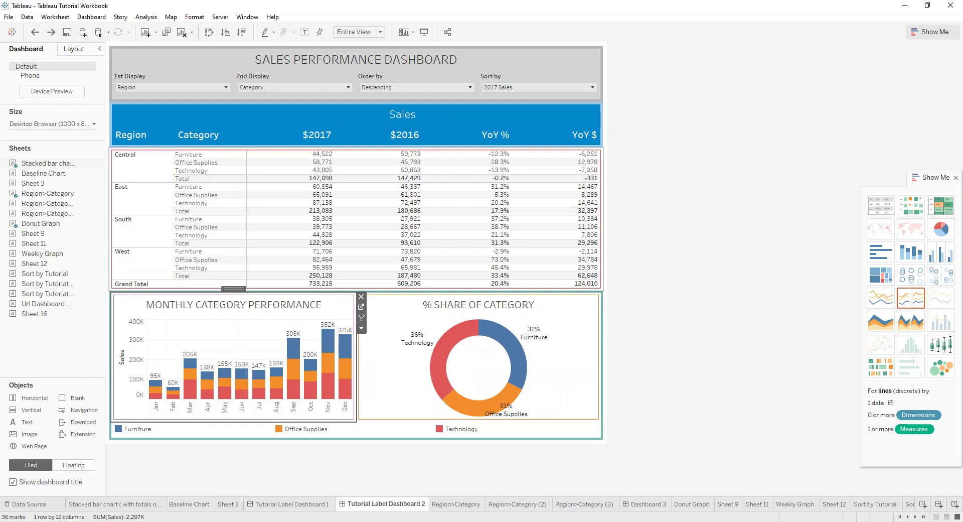
key("Delete")
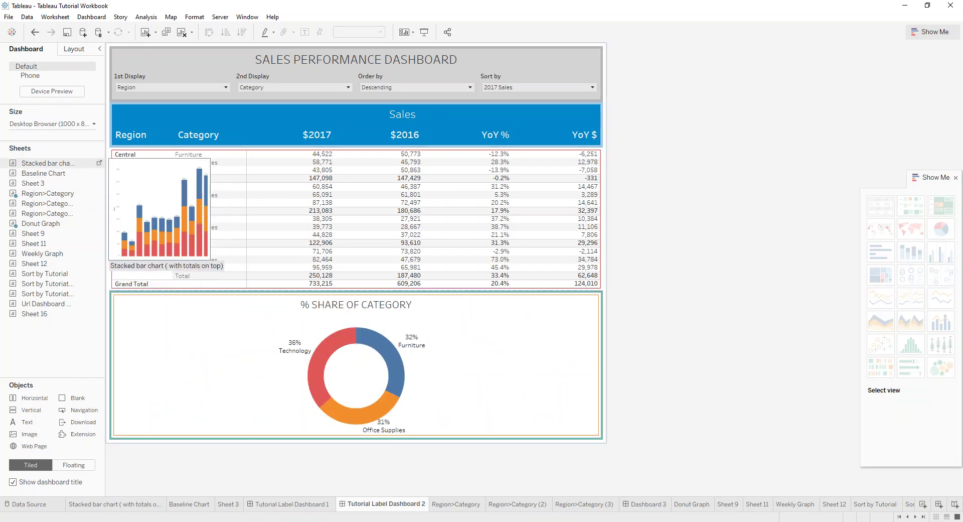
left_click_drag(48, 163, 119, 321)
left_click_drag(120, 362, 131, 367)
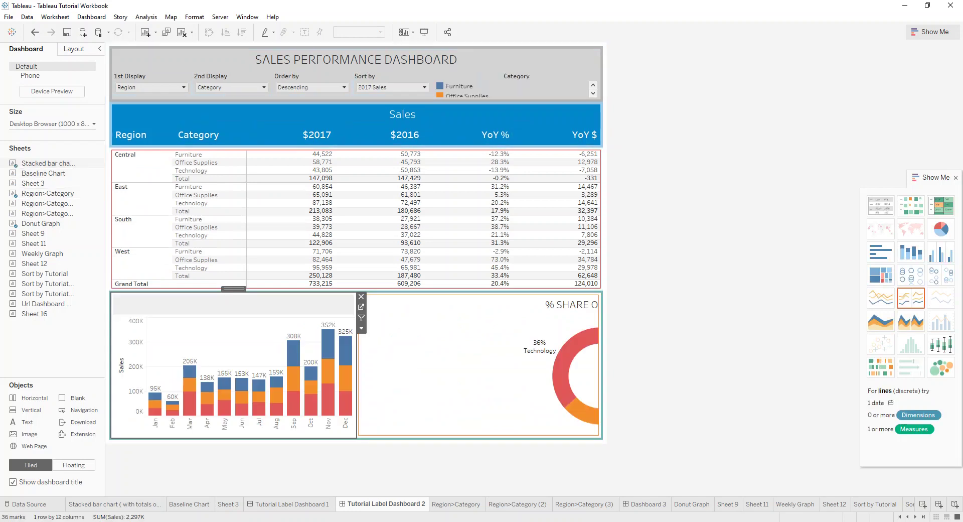
- Try adding the Baseline Chart sheet beside the Monthly Category Performance chart, and undo all the recent chart changes
mouse_move(45, 173)
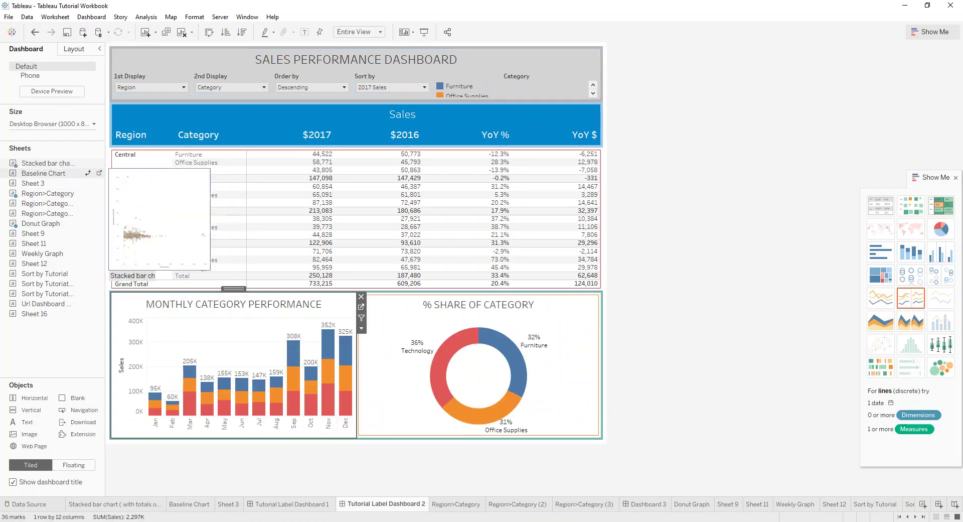
left_click_drag(45, 183, 118, 351)
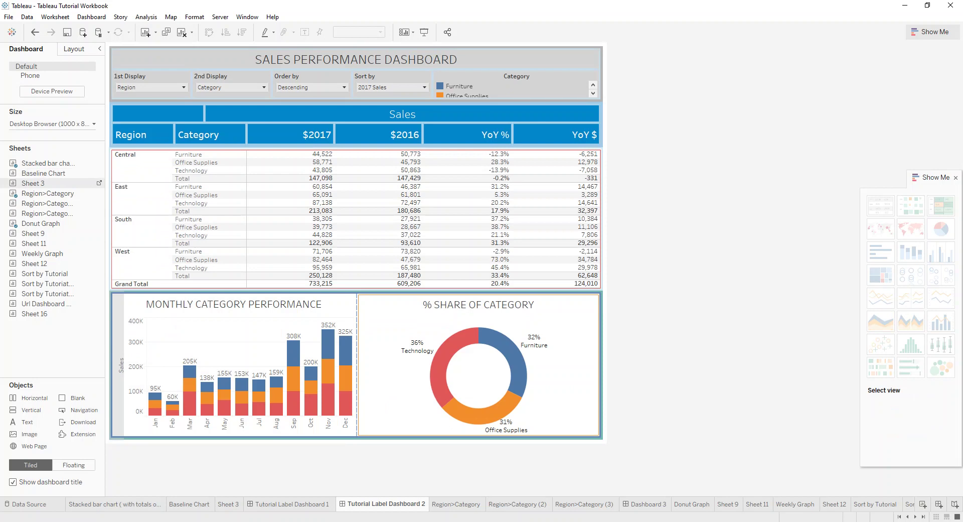
left_click_drag(117, 361, 119, 365)
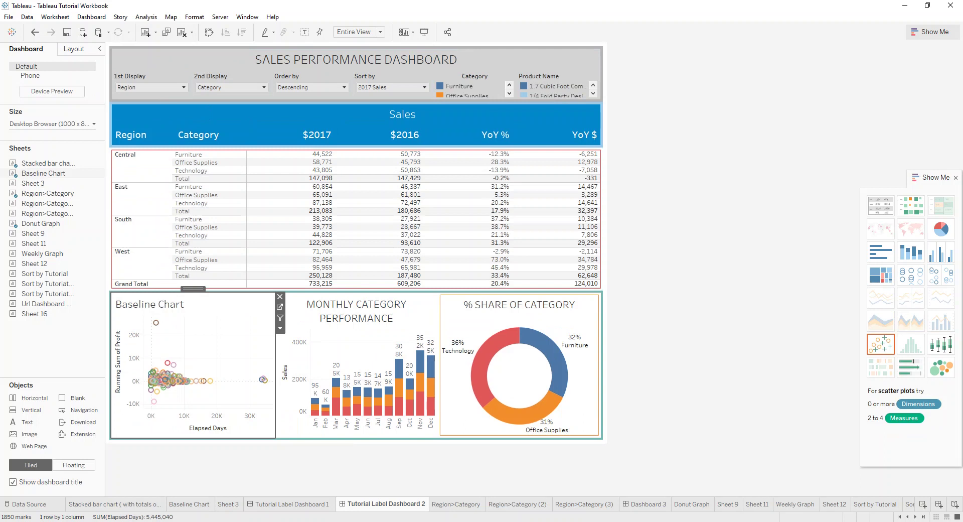
left_click(35, 32)
left_click(35, 31)
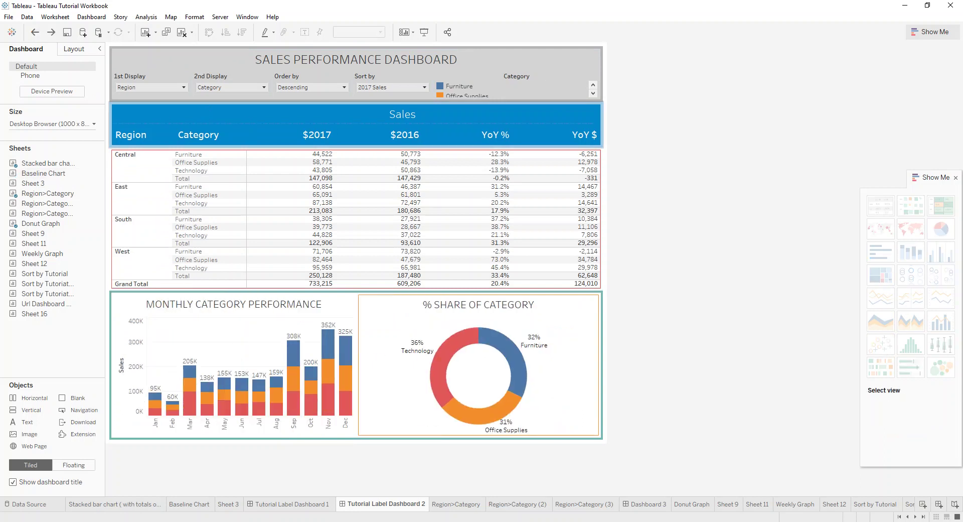
key("ctrl+y")
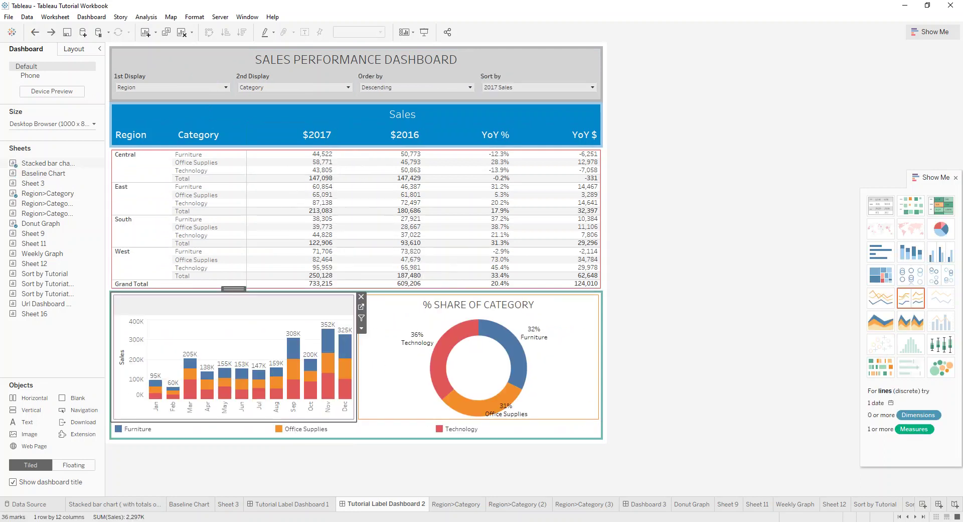
- Select the category color legend and the vertical container that encloses it together with the two charts
left_click(371, 429)
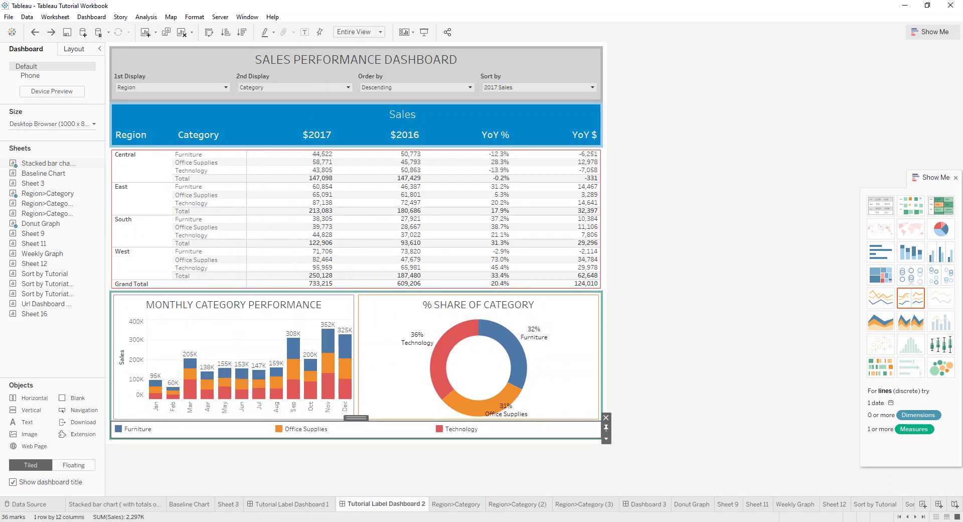
right_click(354, 429)
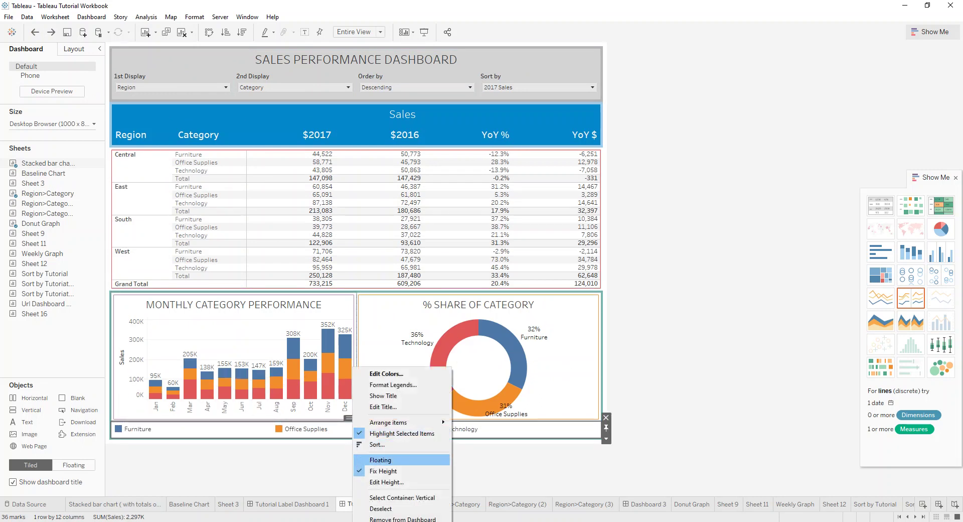
left_click(401, 498)
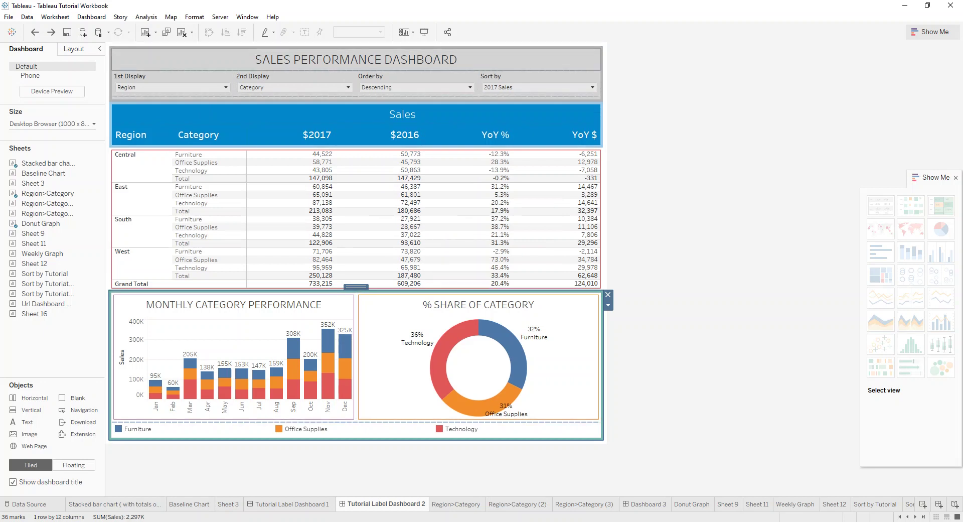
- Try moving the vertical container of the dashboard title and parameters between the charts and the color legend, and undo the move
left_click(356, 60)
right_click(352, 44)
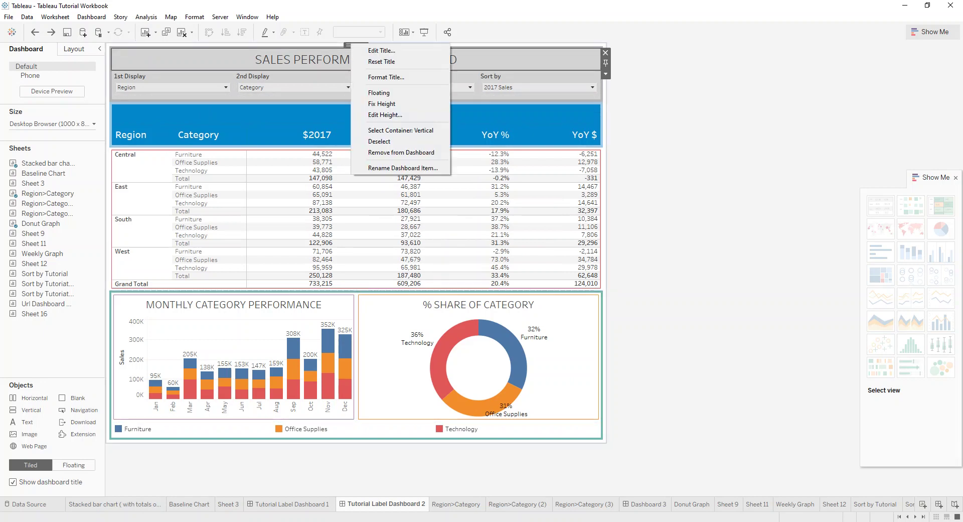
left_click(401, 130)
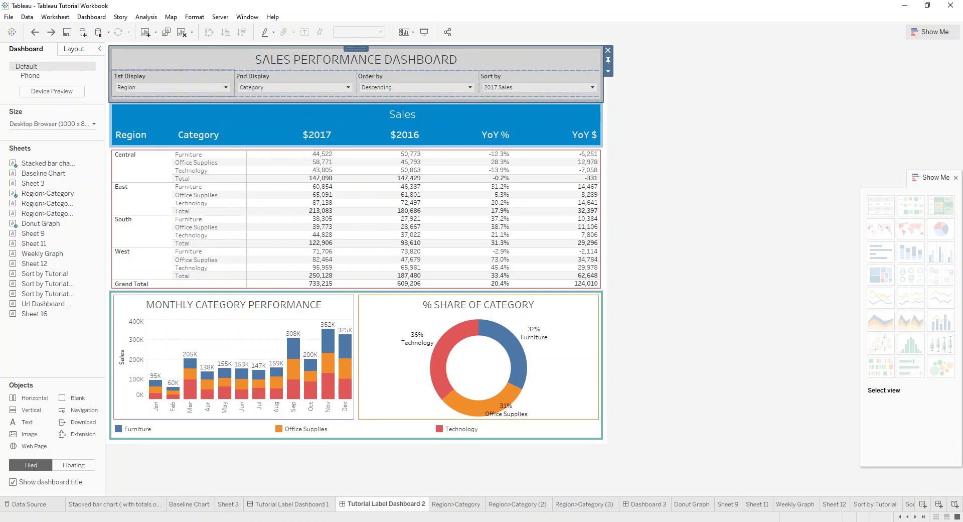
left_click_drag(356, 48, 356, 424)
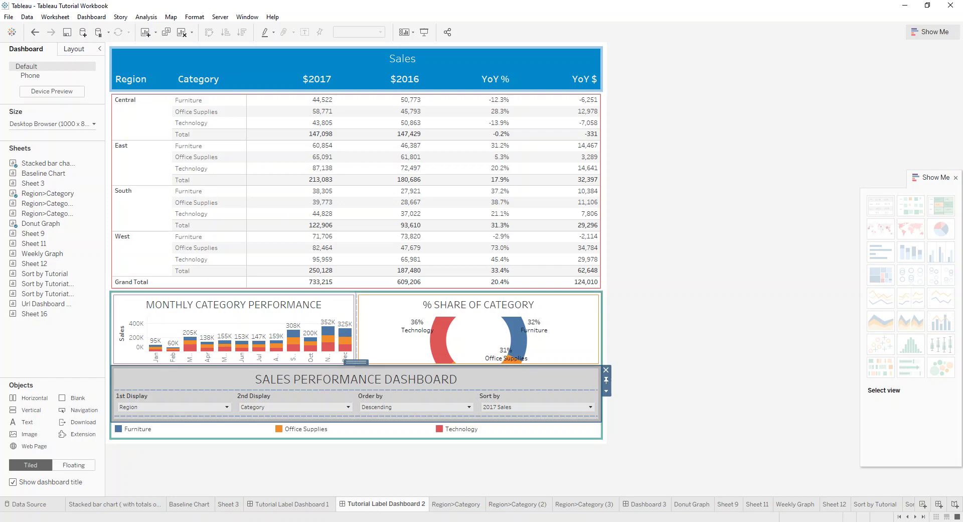
key("ctrl+z")
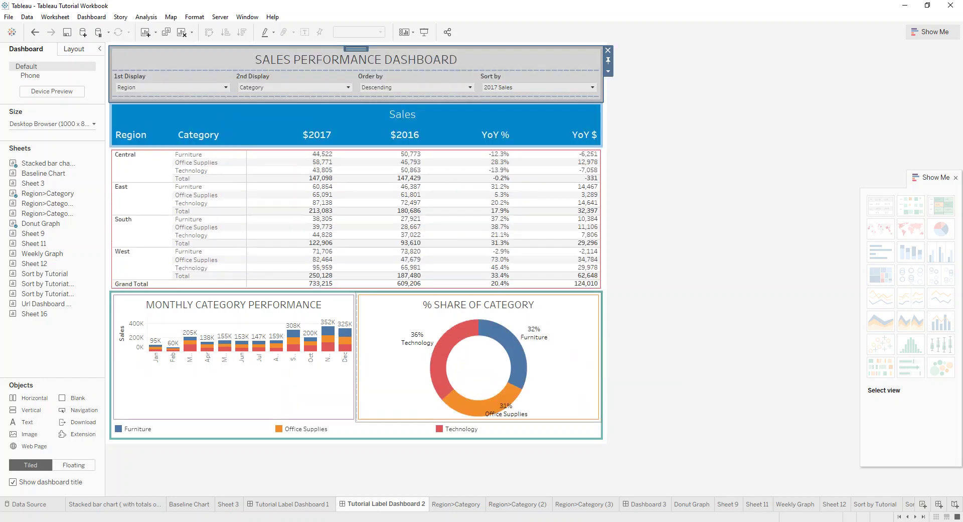